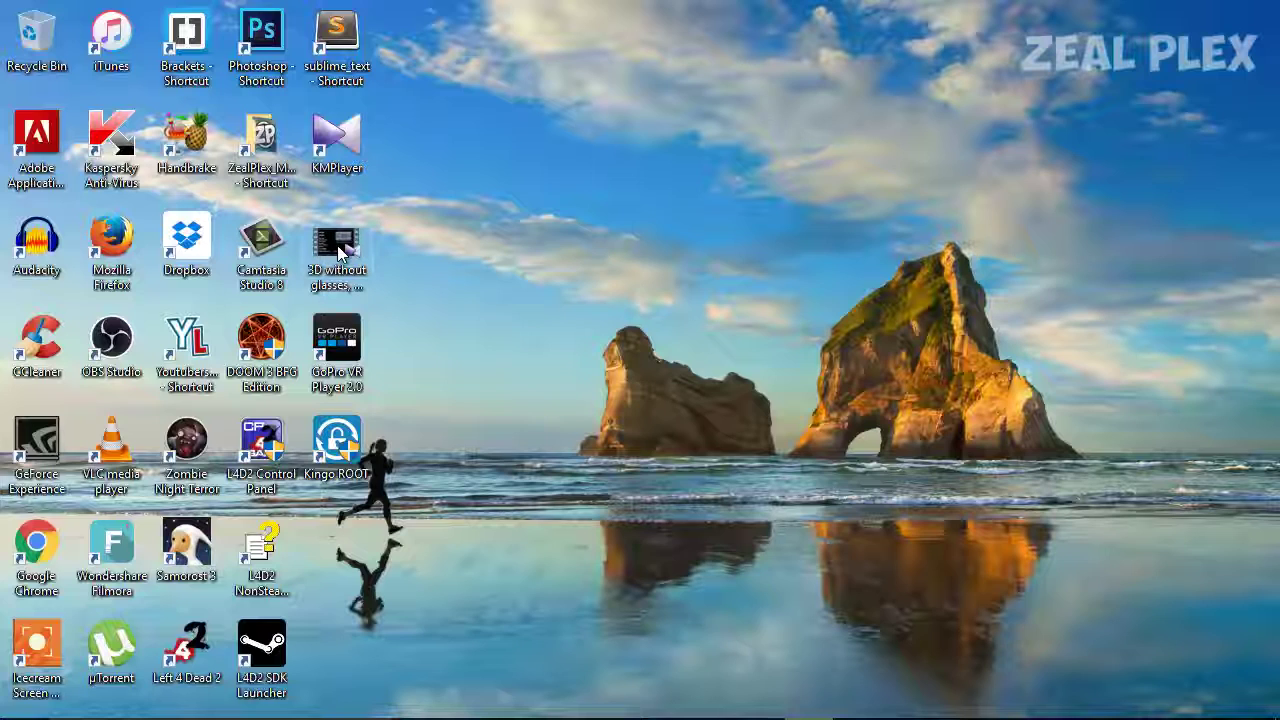
Open '3D without glasses, Cross-Eye HD.mp4' from the desktop in VLC media player using Open with.
{"action": "right_click", "coordinate": [340, 253]}
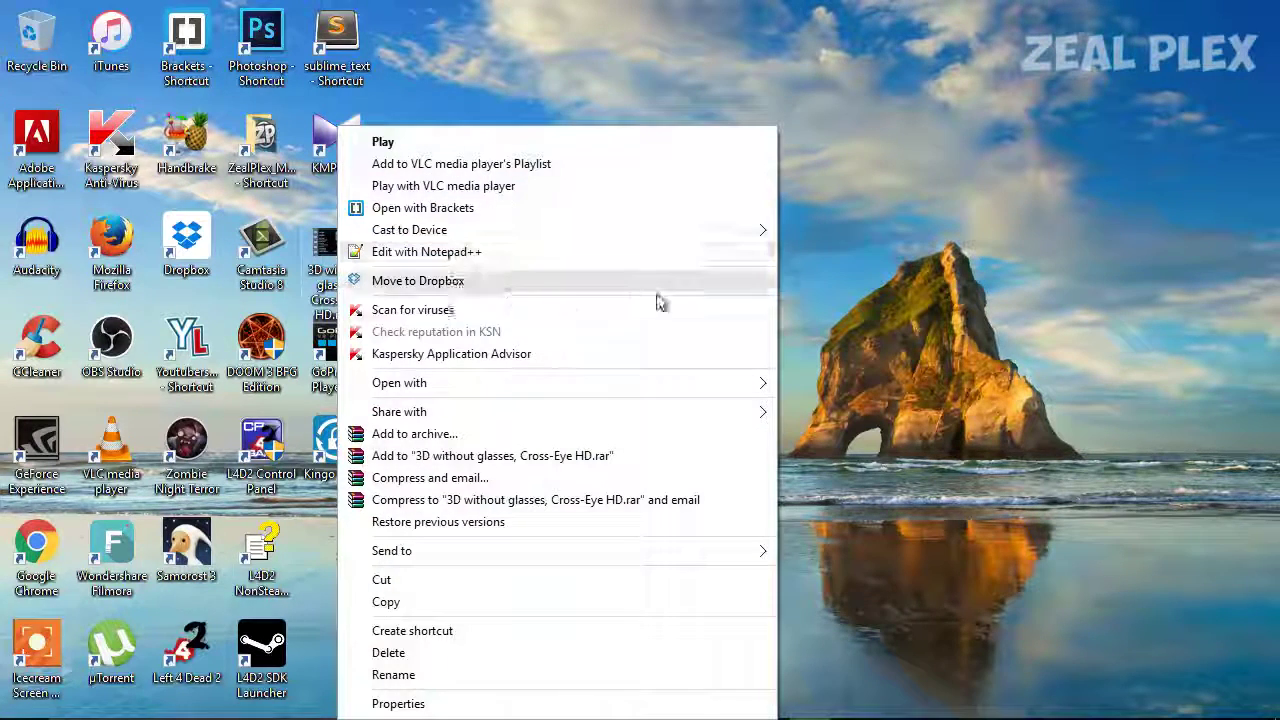
{"action": "left_click", "coordinate": [866, 291]}
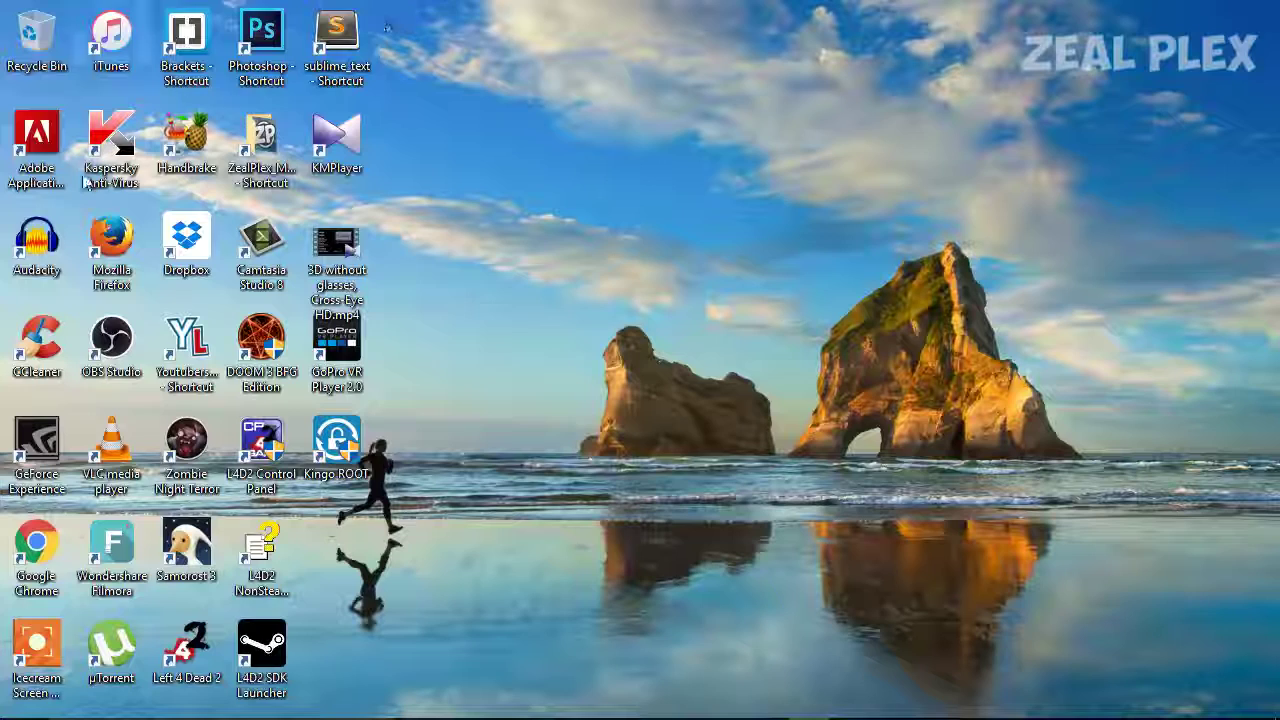
{"action": "right_click", "coordinate": [346, 258]}
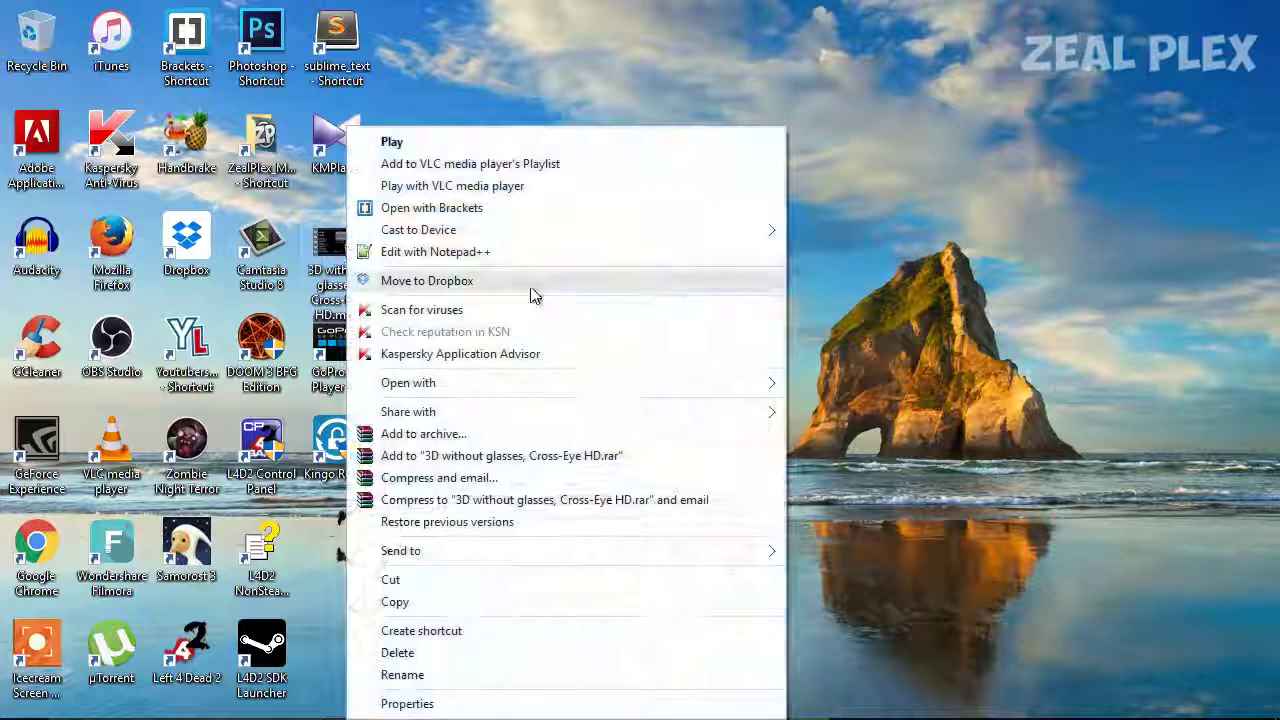
{"action": "mouse_move", "coordinate": [532, 381]}
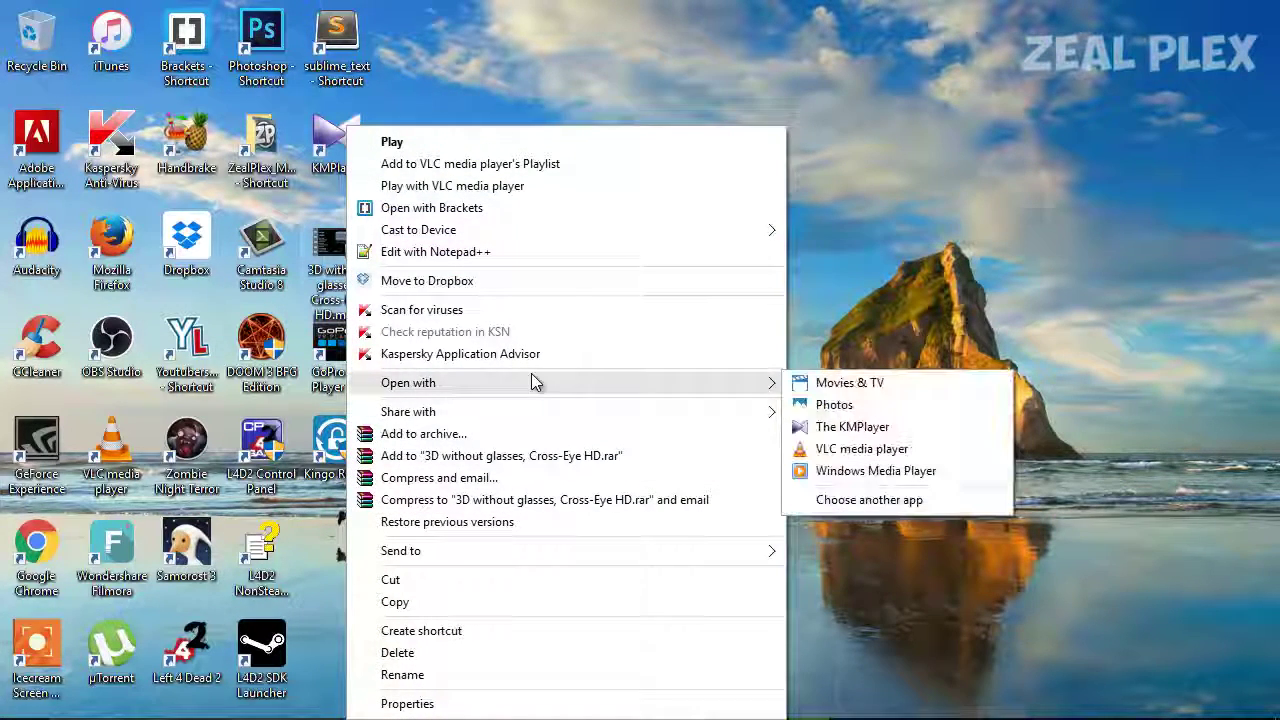
{"action": "left_click", "coordinate": [947, 450]}
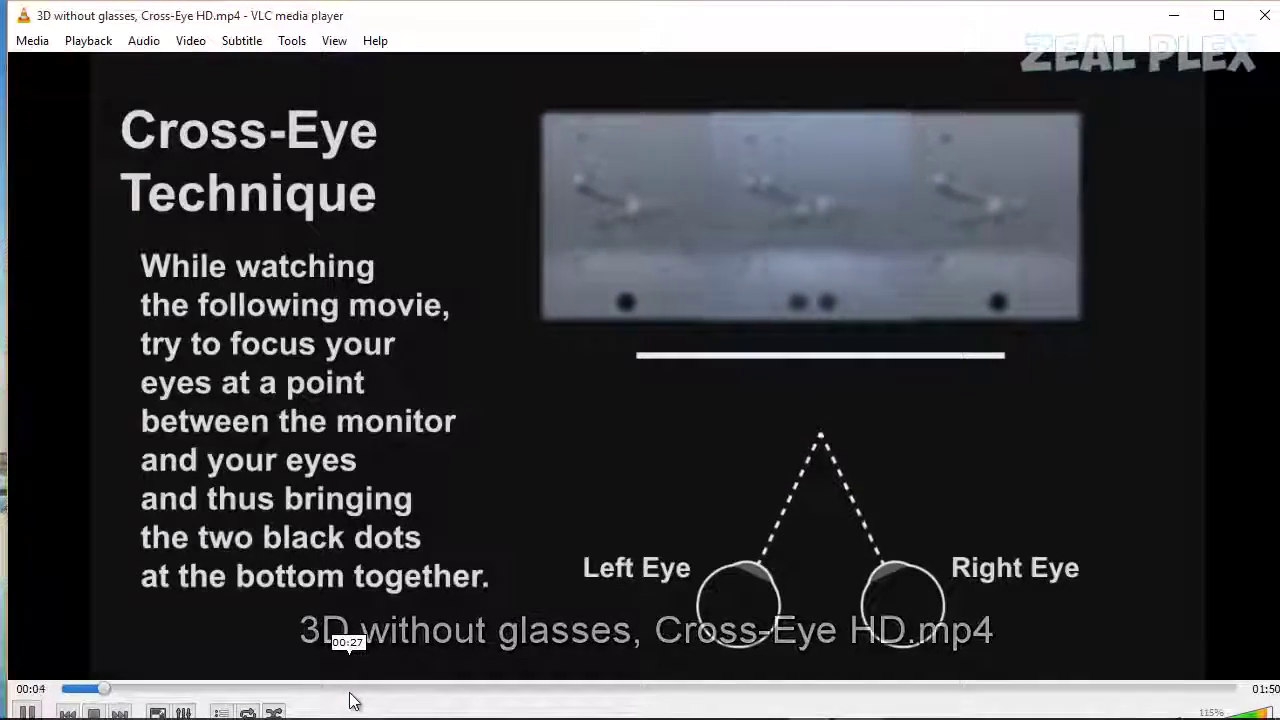
Jump past the intro to the side-by-side 3D clip near 00:27 and play it fullscreen.
{"action": "left_click", "coordinate": [353, 688]}
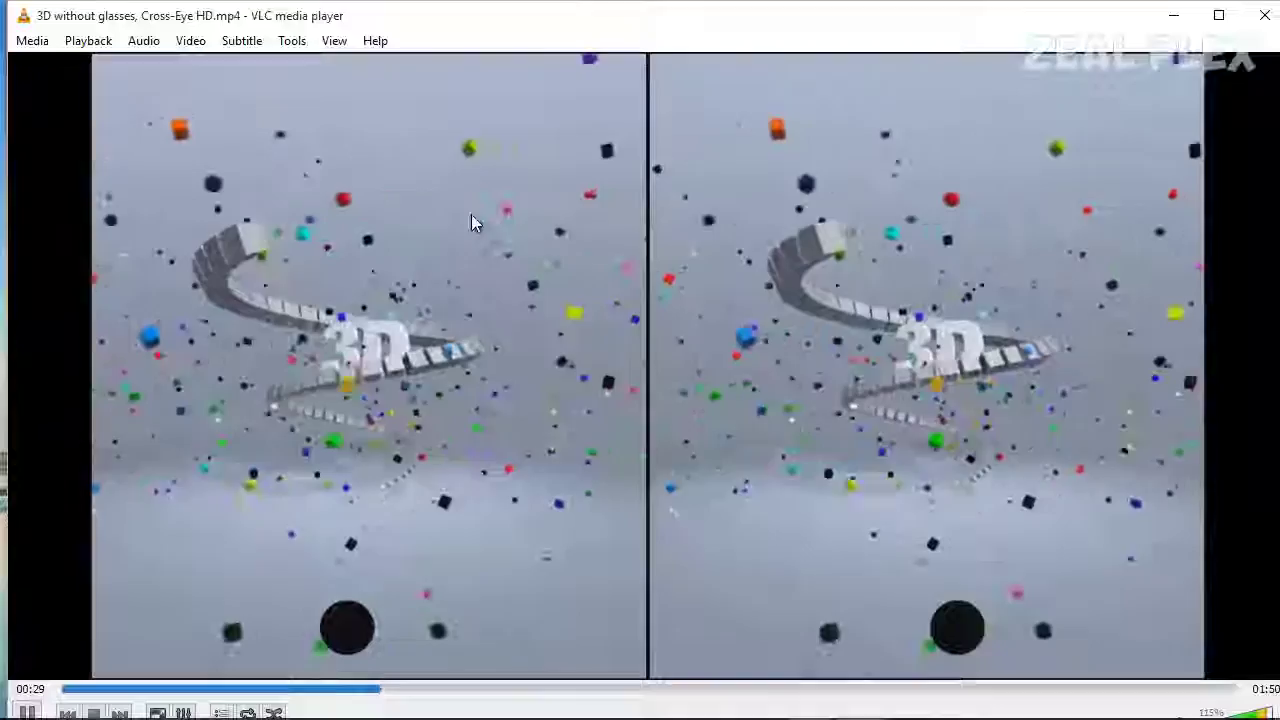
{"action": "double_click", "coordinate": [724, 389]}
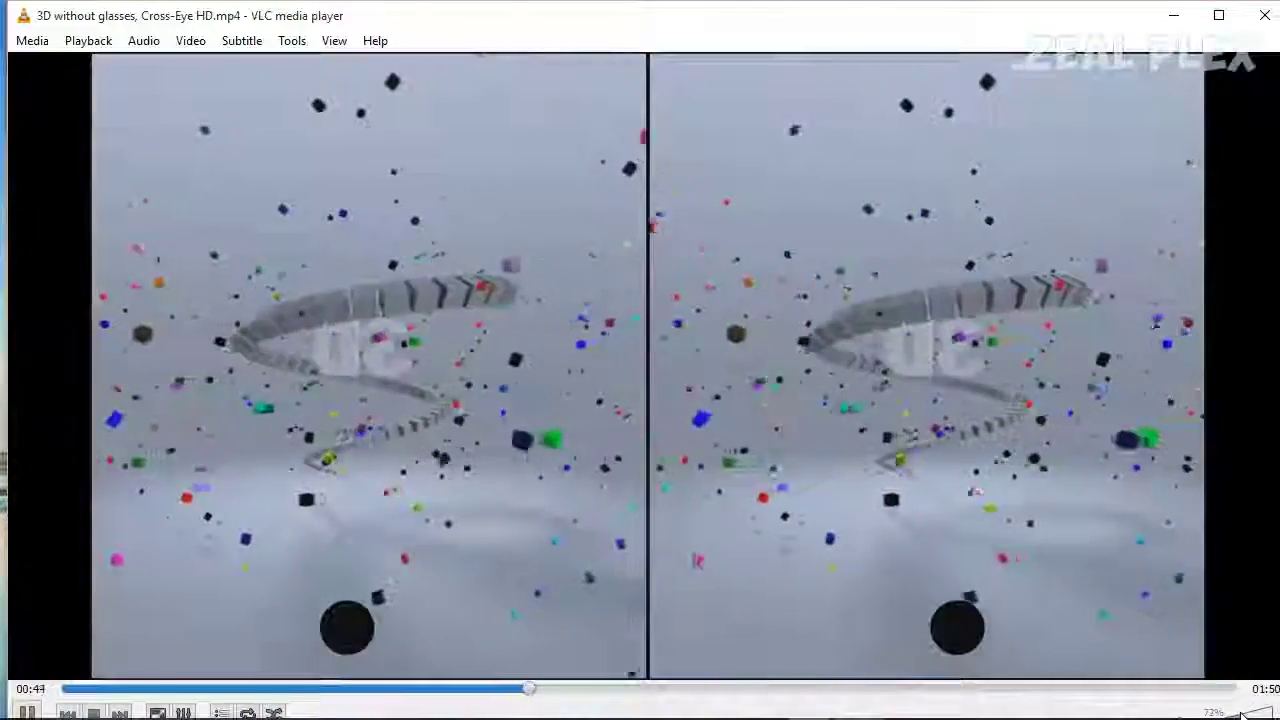
Enable Anaglyph 3D under Effects and Filters > Video Effects > Advanced for red/cyan output.
{"action": "left_click", "coordinate": [290, 42]}
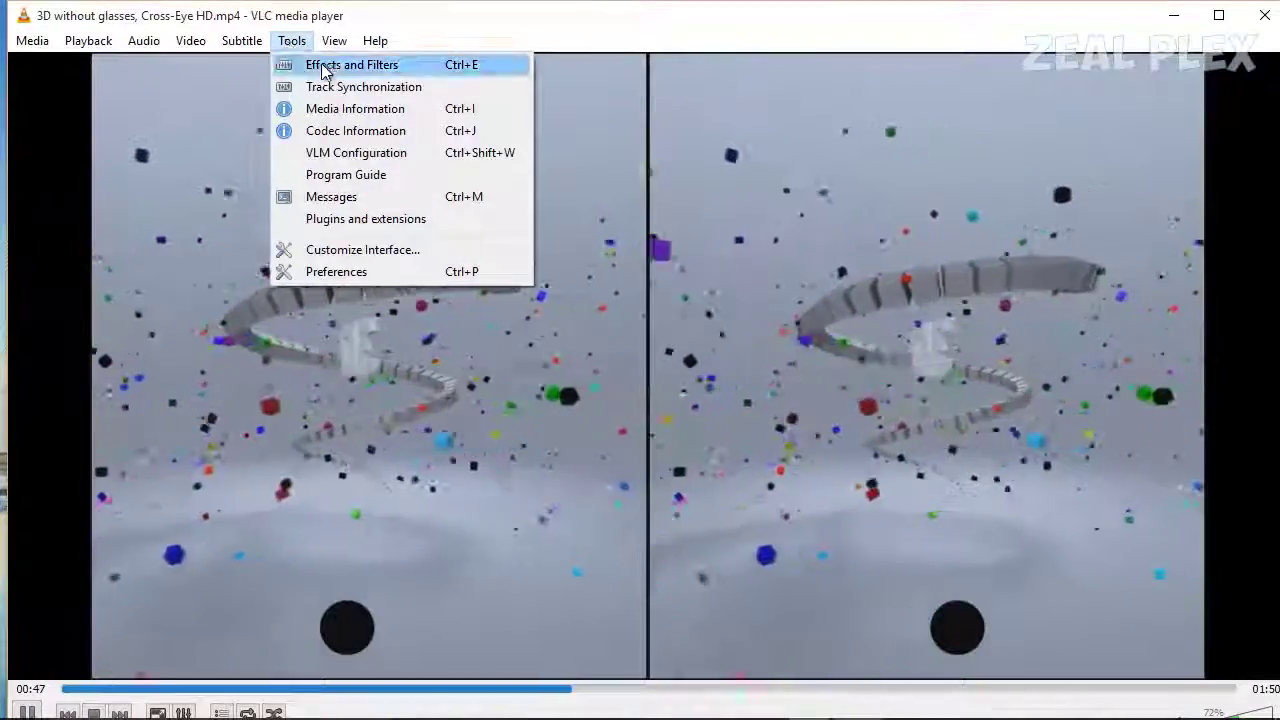
{"action": "left_click", "coordinate": [362, 75]}
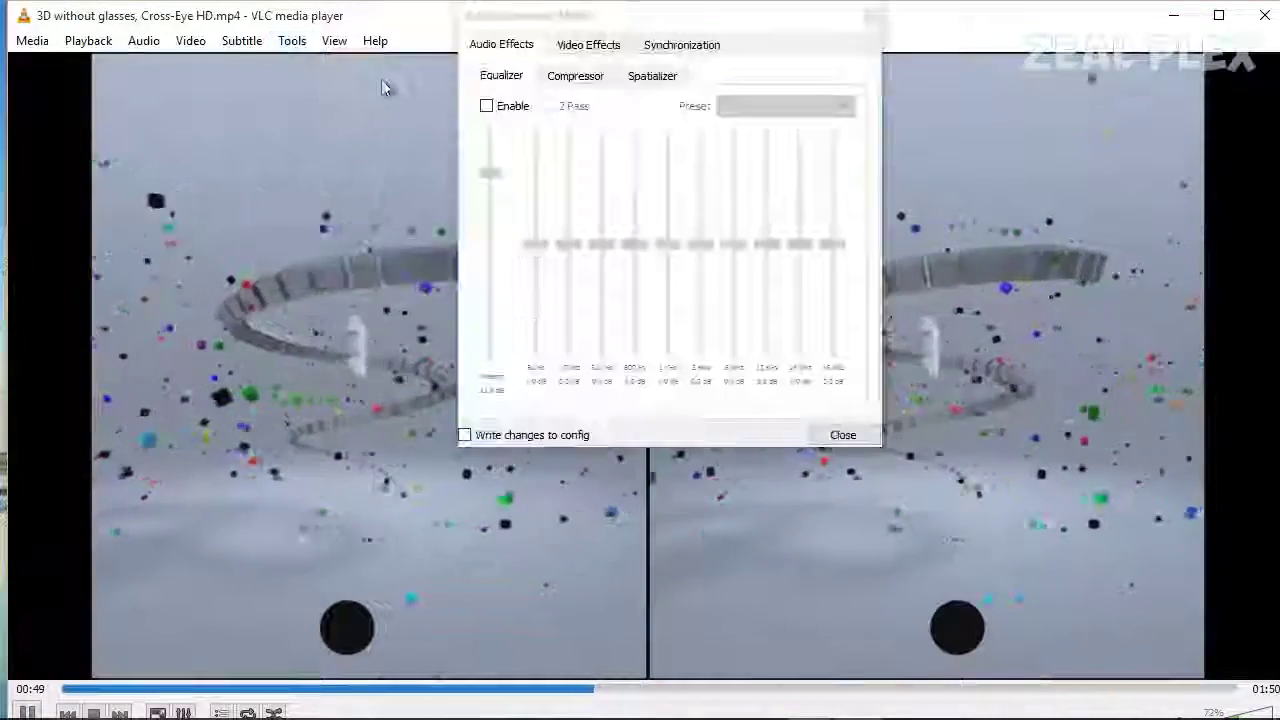
{"action": "left_click", "coordinate": [580, 47]}
{"action": "left_click", "coordinate": [860, 75]}
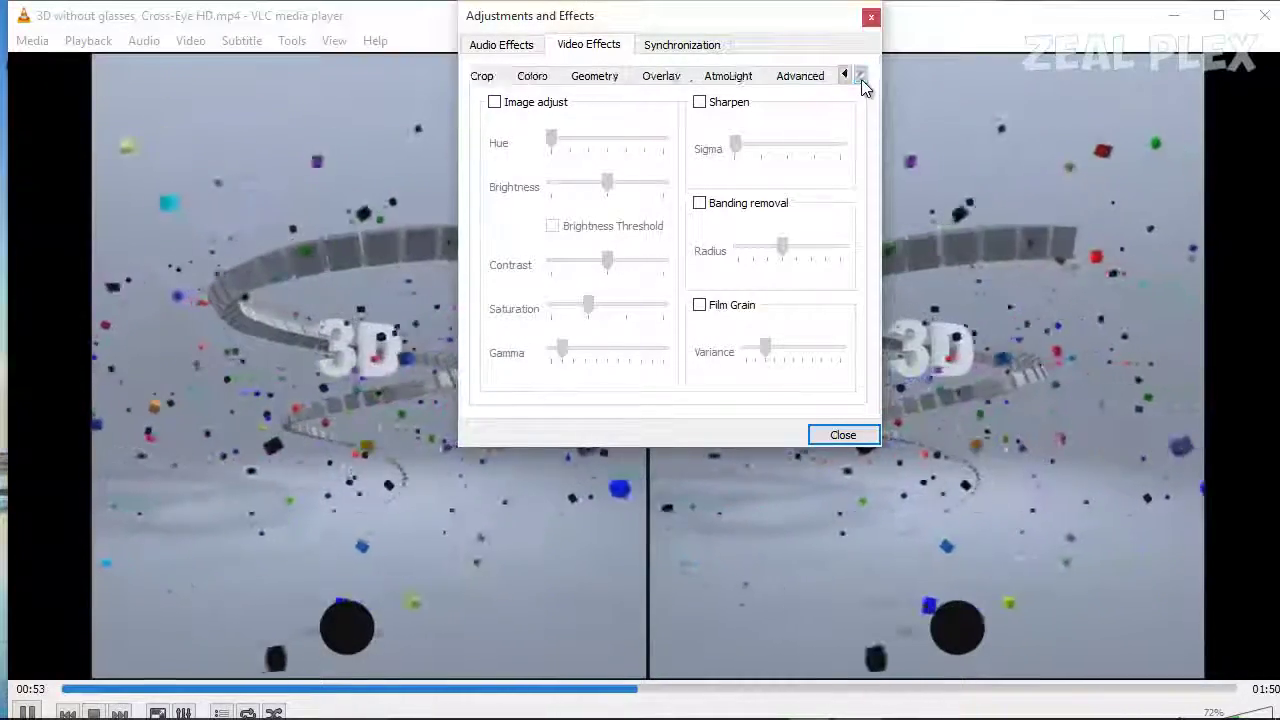
{"action": "left_click", "coordinate": [800, 76]}
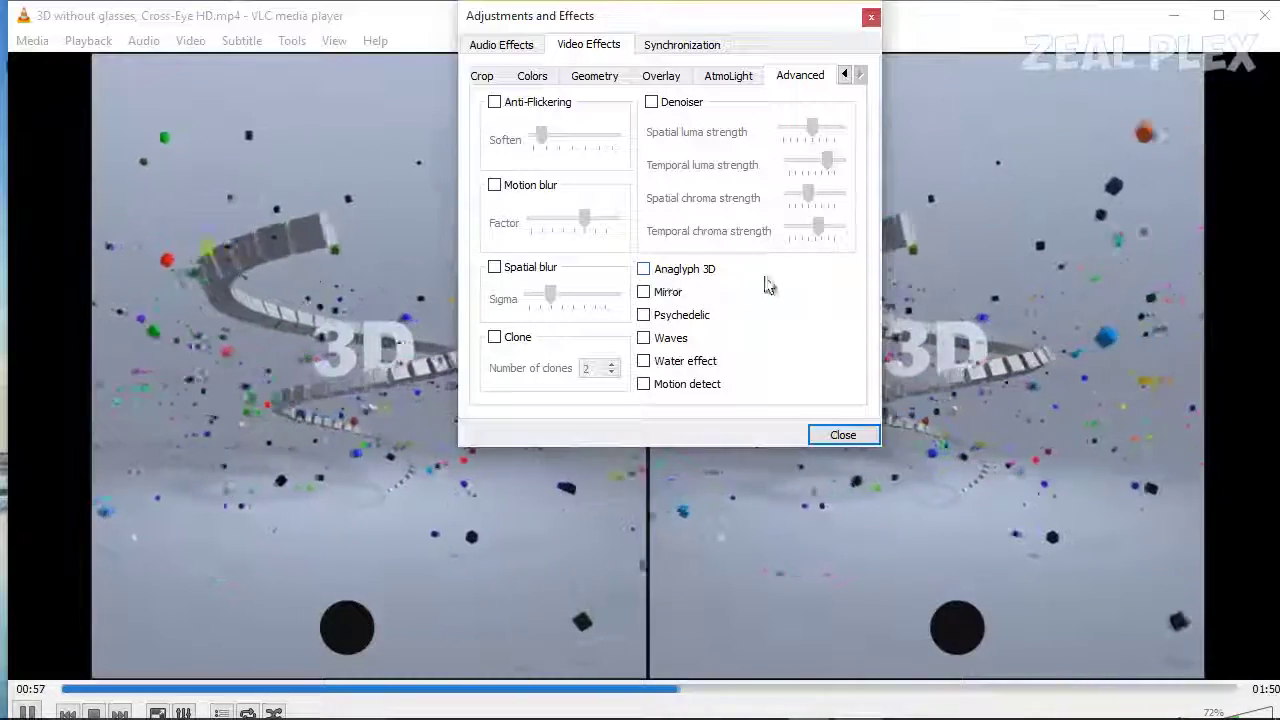
{"action": "left_click", "coordinate": [644, 272]}
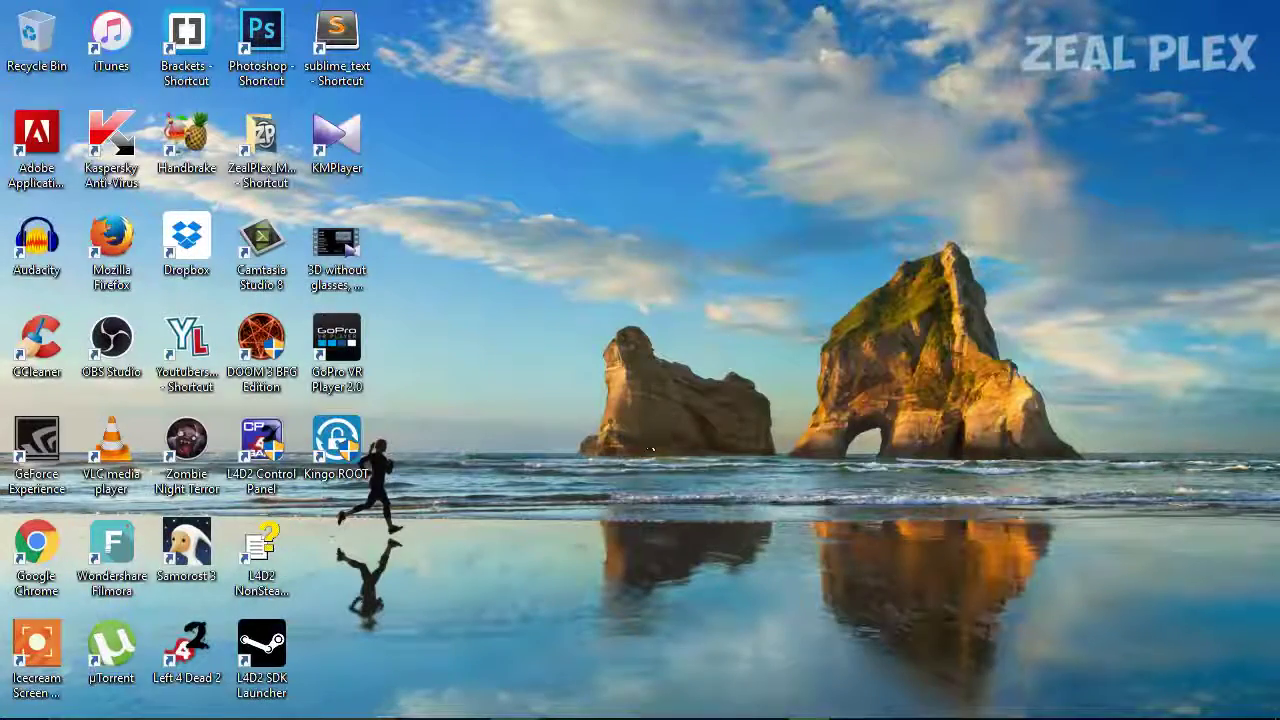
Bring Chrome back and show the FileHippo KMPlayer 4.1.2.2 download page.
{"action": "left_click", "coordinate": [515, 700]}
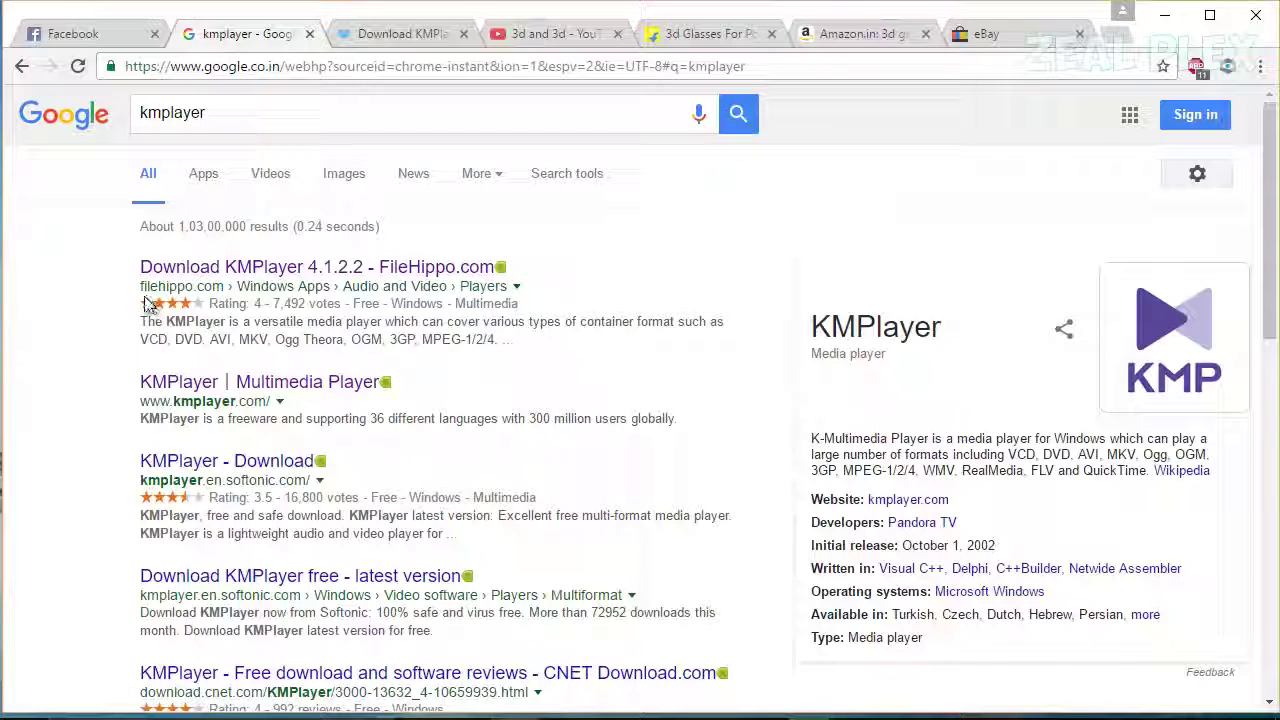
{"action": "left_click", "coordinate": [420, 36]}
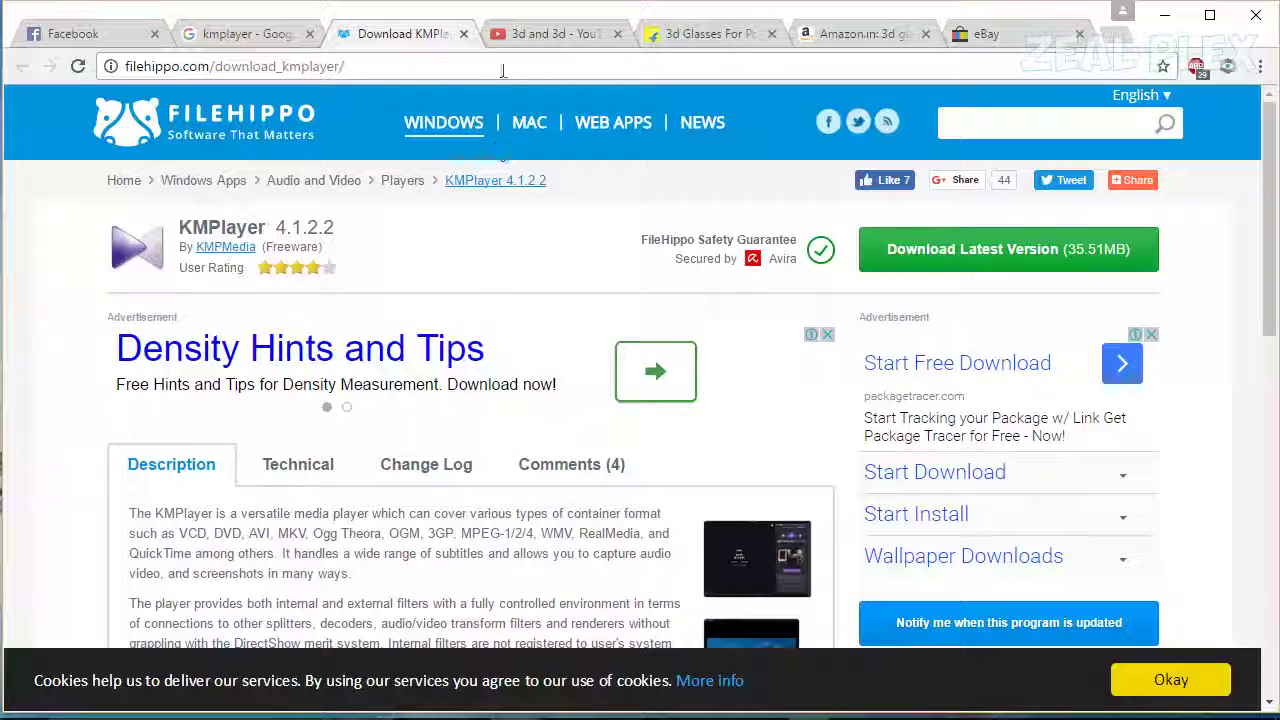
Minimise Chrome and open the Cross-Eye HD video in The KMPlayer via Open with.
{"action": "left_click", "coordinate": [1172, 22]}
{"action": "right_click", "coordinate": [322, 250]}
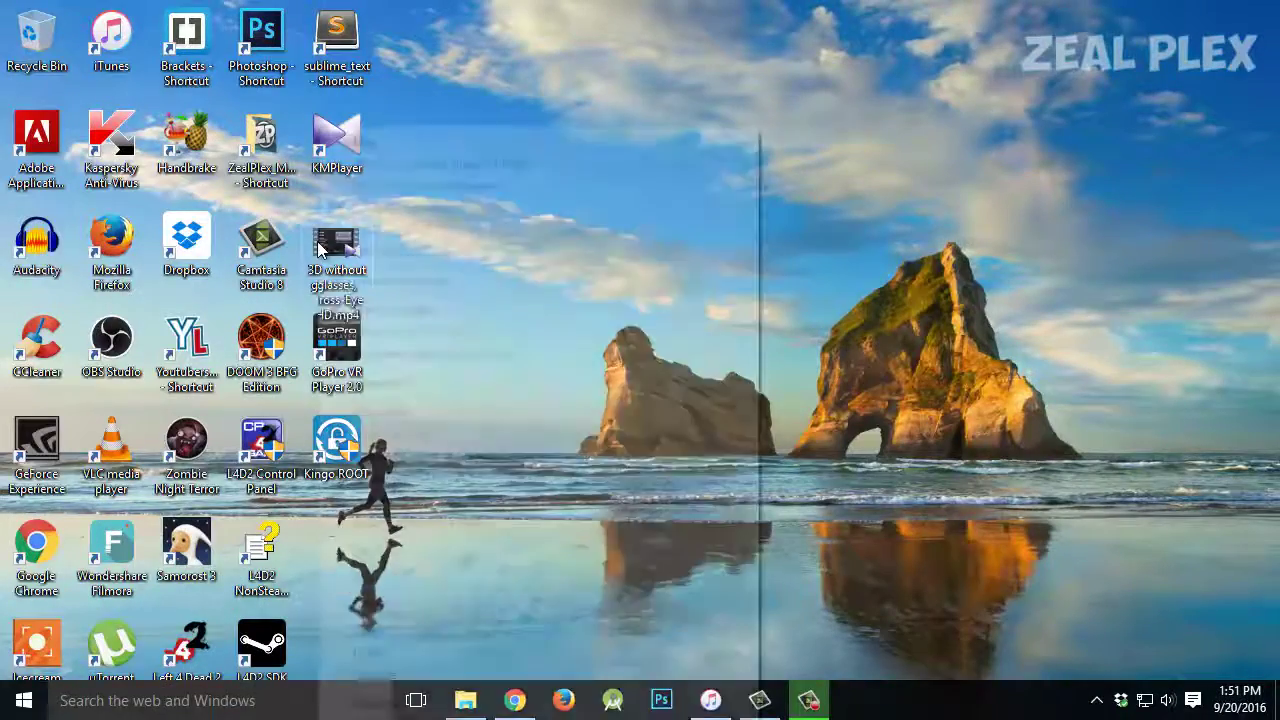
{"action": "key", "text": "Escape"}
{"action": "right_click", "coordinate": [326, 258]}
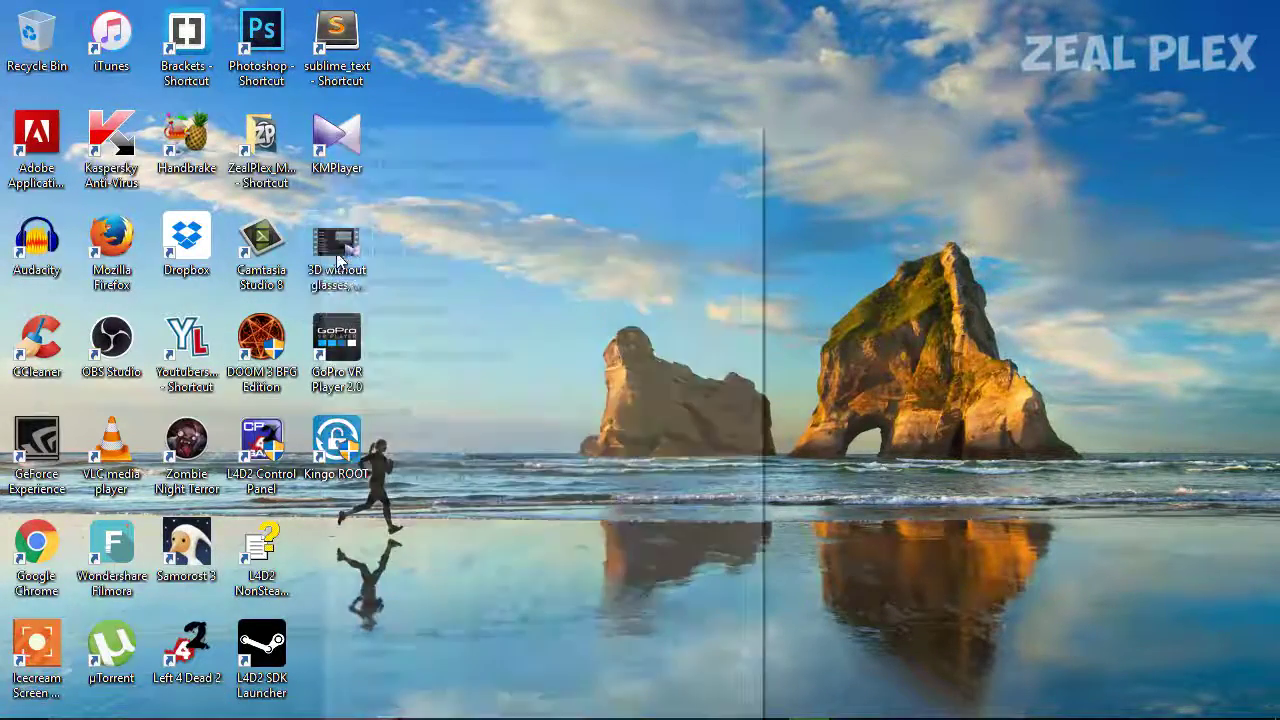
{"action": "mouse_move", "coordinate": [463, 386]}
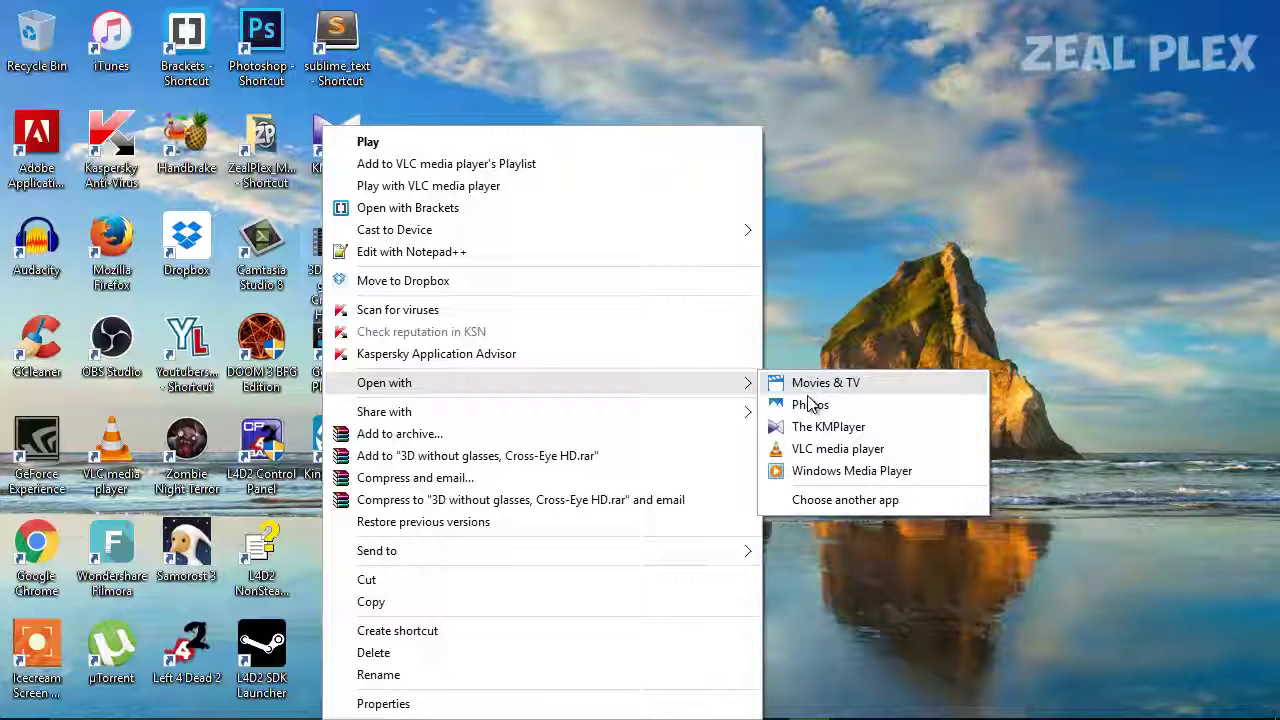
{"action": "left_click", "coordinate": [828, 426]}
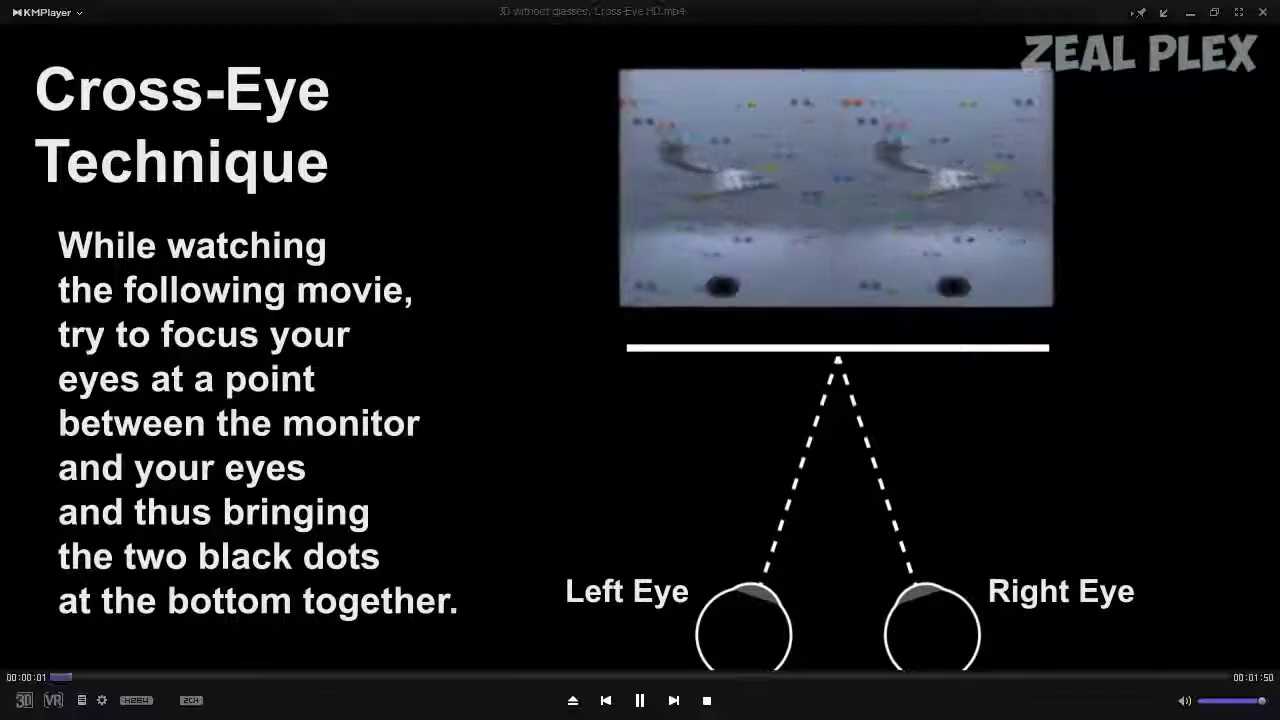
Cycle KMPlayer through its anaglyph 3D modes and skip ahead to the 3D clip.
{"action": "left_click", "coordinate": [23, 702]}
{"action": "left_click", "coordinate": [23, 702]}
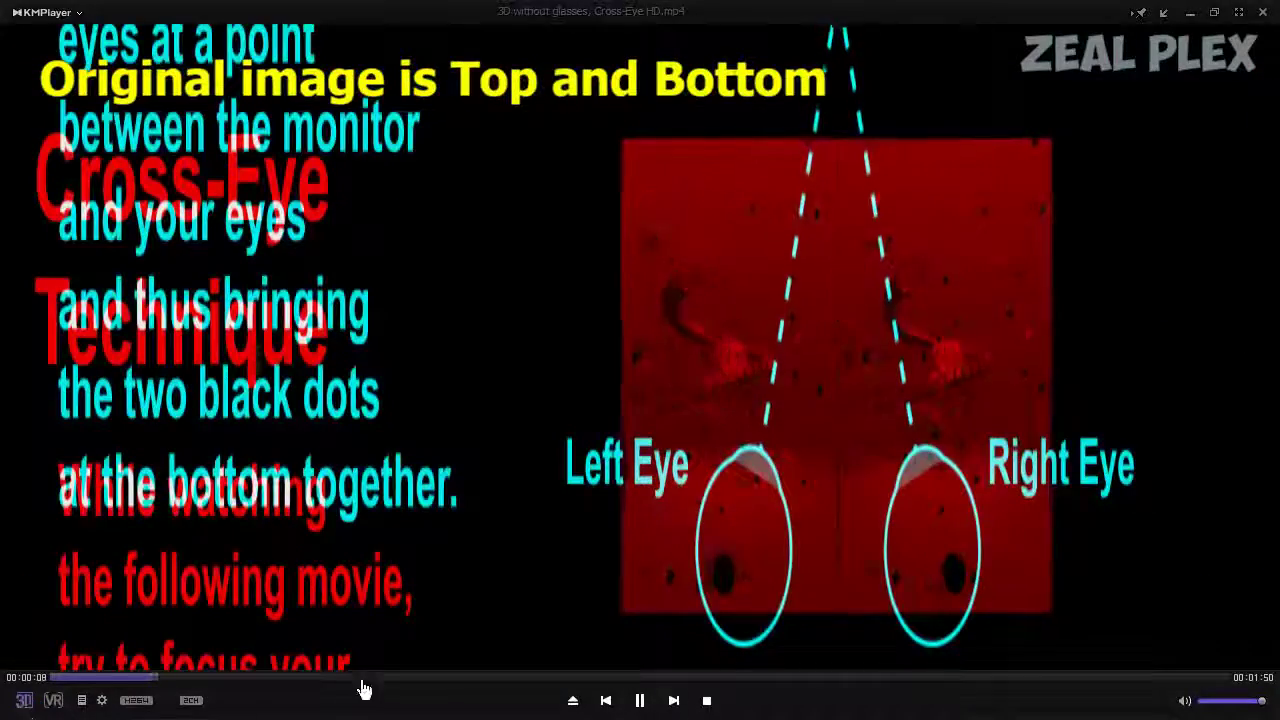
{"action": "left_click", "coordinate": [402, 682]}
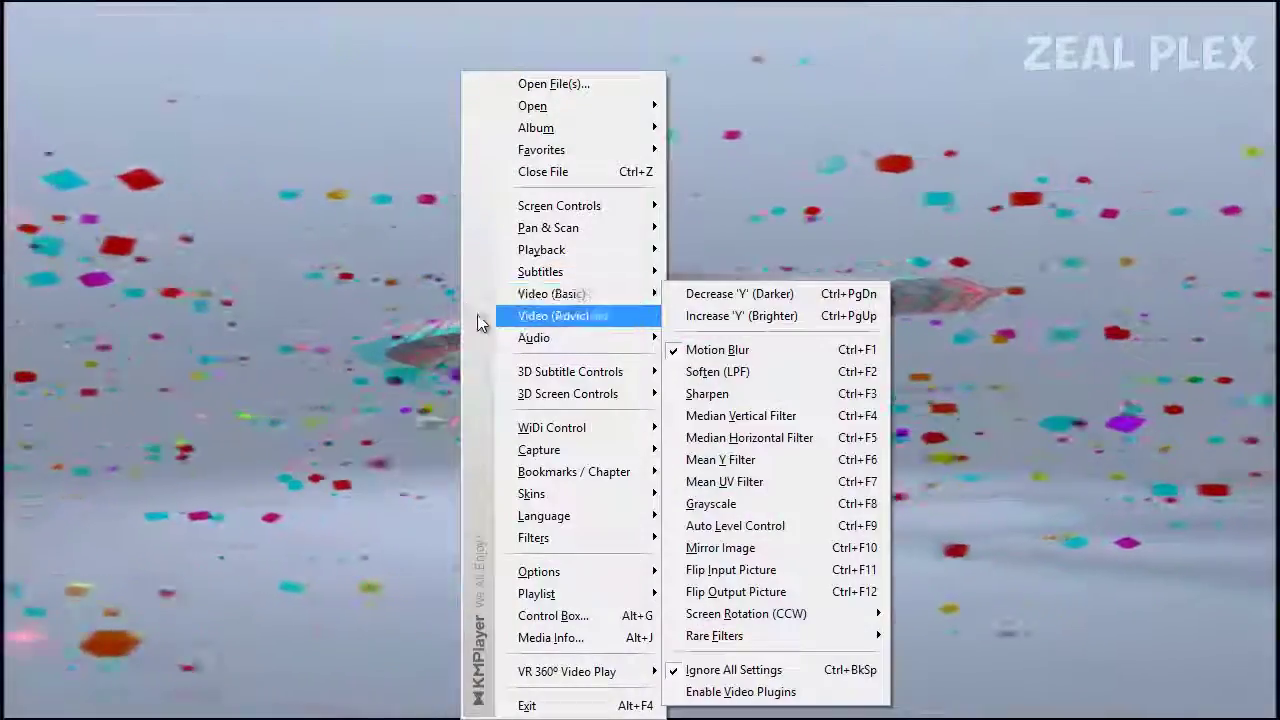
Try Yellow/Blue colour 3D output from 3D Screen Controls, then minimise KMPlayer.
{"action": "mouse_move", "coordinate": [565, 395]}
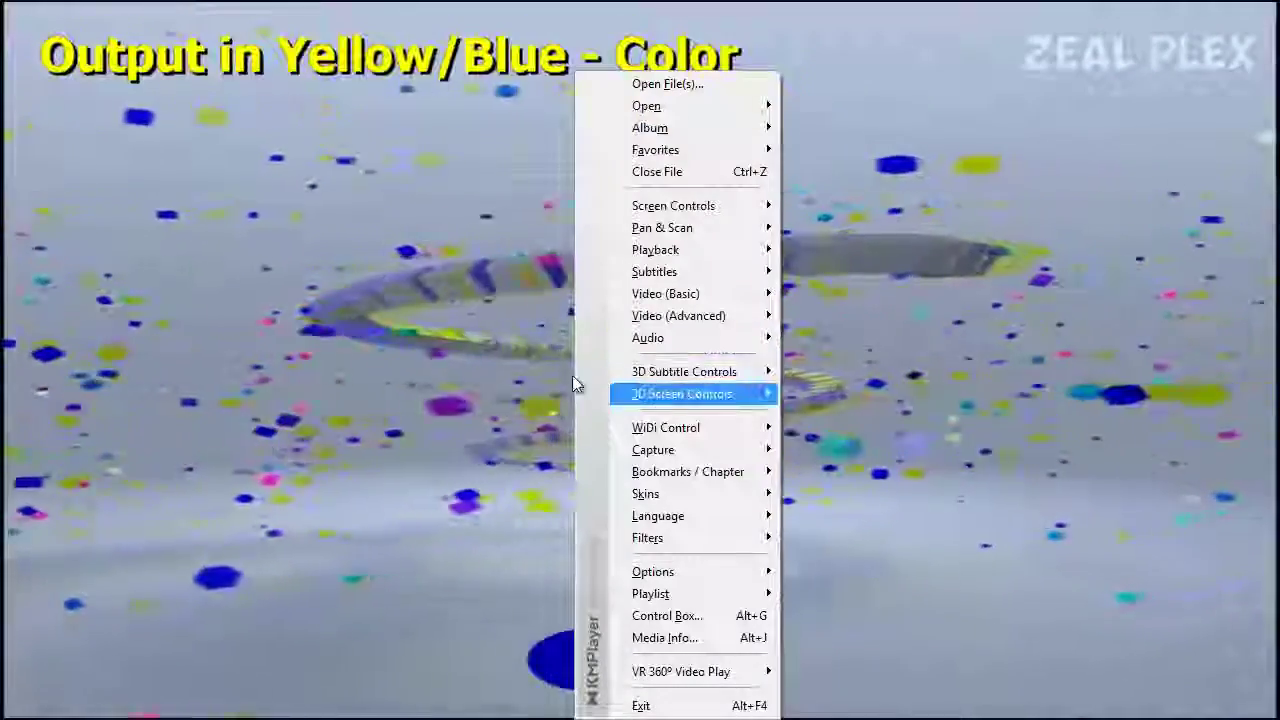
{"action": "left_click", "coordinate": [384, 374]}
{"action": "left_click", "coordinate": [1232, 22]}
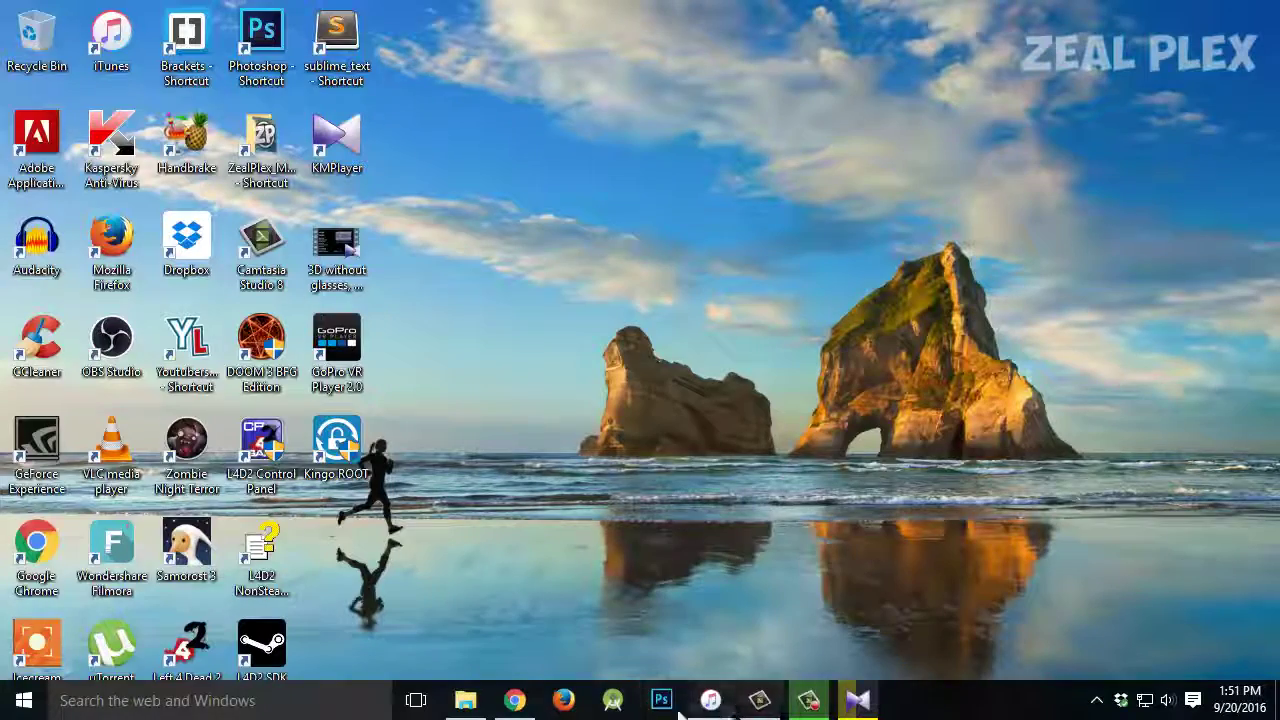
Return to Chrome and browse the YouTube '3d and 3d' search results, then go to the Flipkart tab.
{"action": "left_click", "coordinate": [514, 700]}
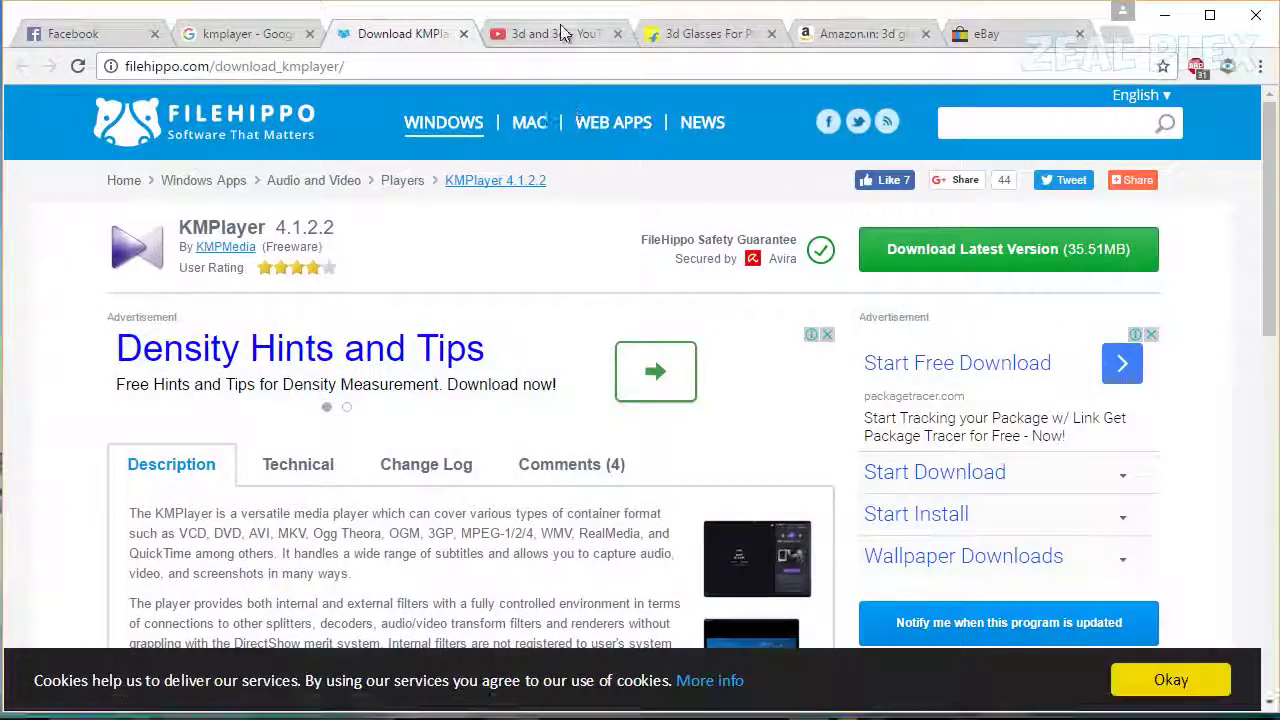
{"action": "left_click", "coordinate": [560, 34]}
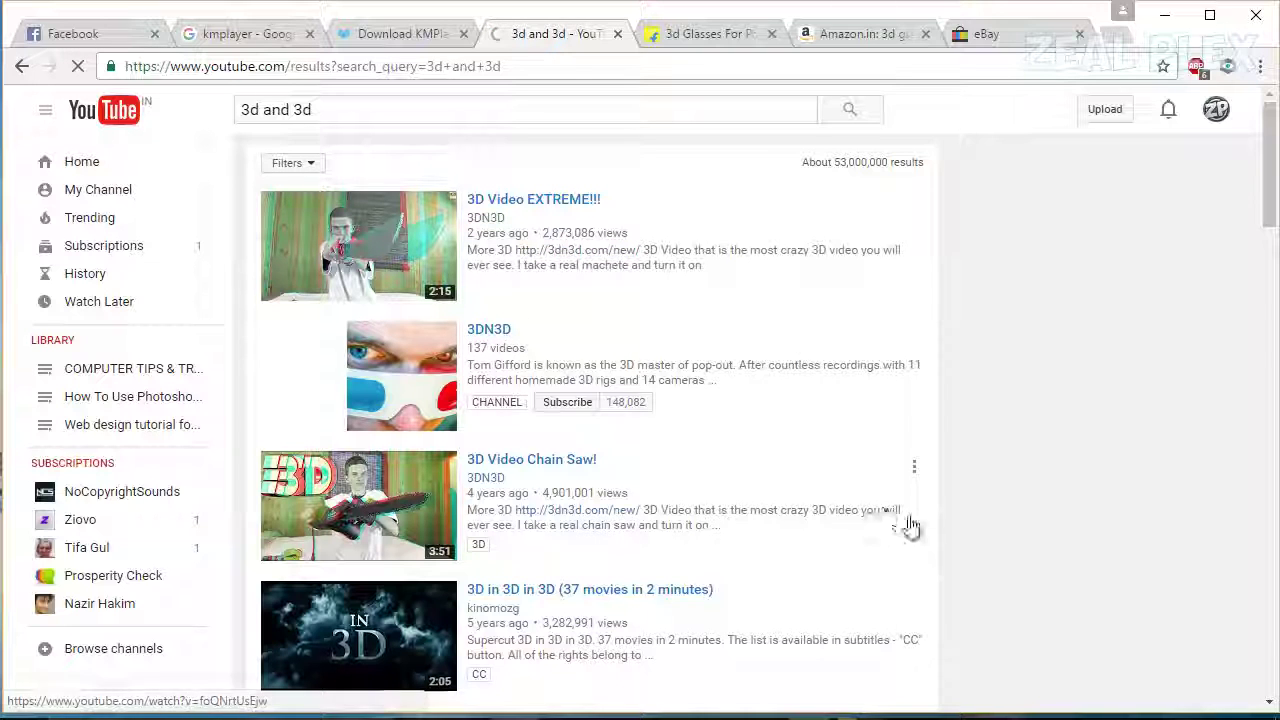
{"action": "scroll", "coordinate": [910, 527], "scroll_direction": "down", "scroll_amount": 3}
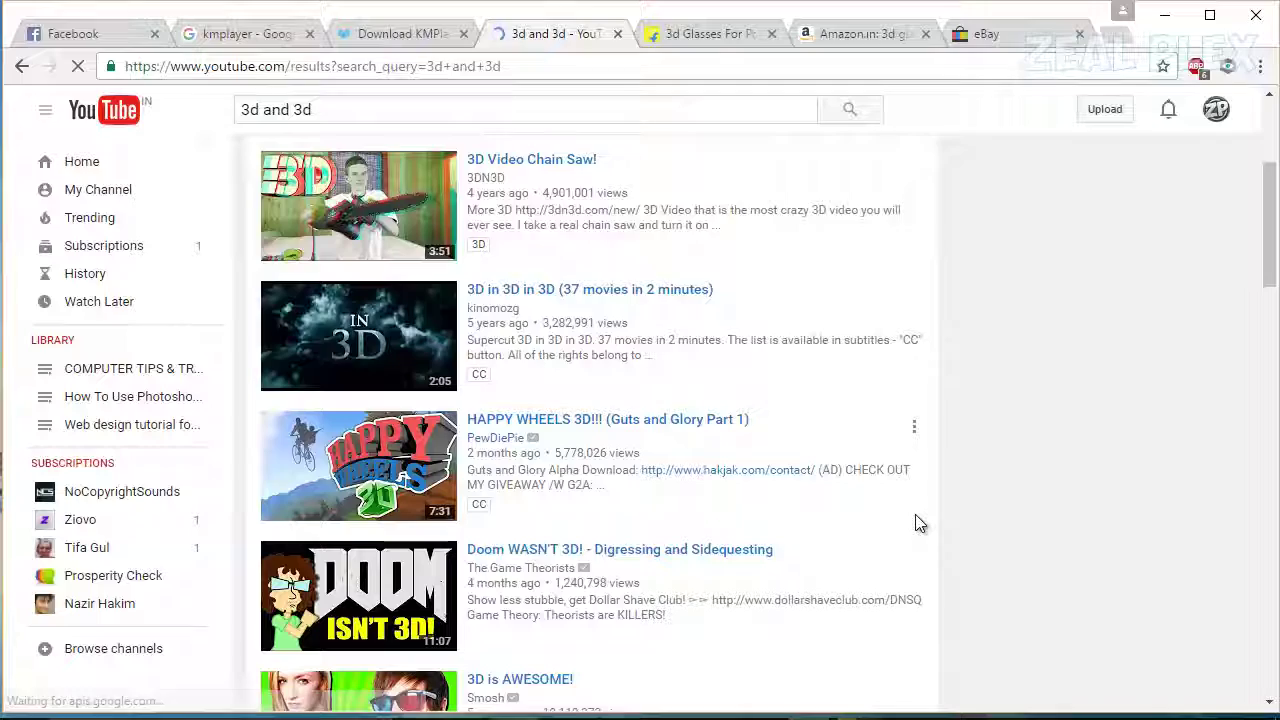
{"action": "scroll", "coordinate": [915, 520], "scroll_direction": "down", "scroll_amount": 5}
{"action": "scroll", "coordinate": [920, 523], "scroll_direction": "up", "scroll_amount": 6}
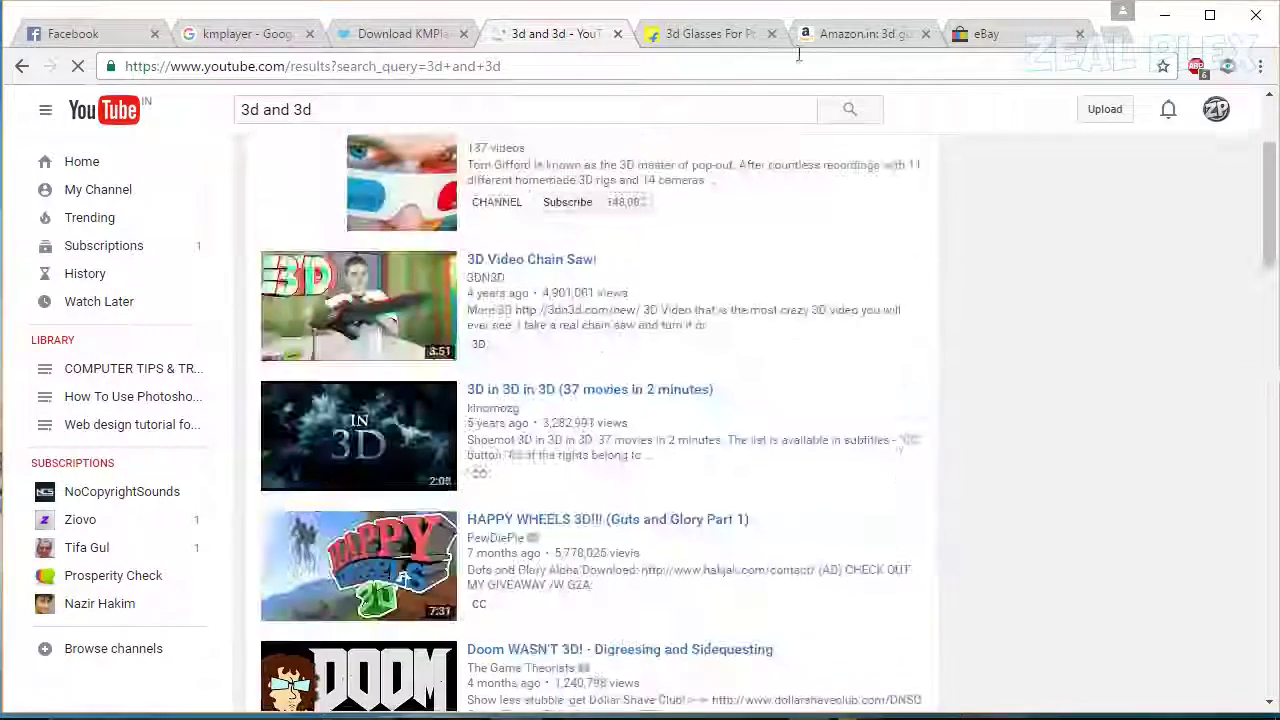
{"action": "left_click", "coordinate": [710, 34]}
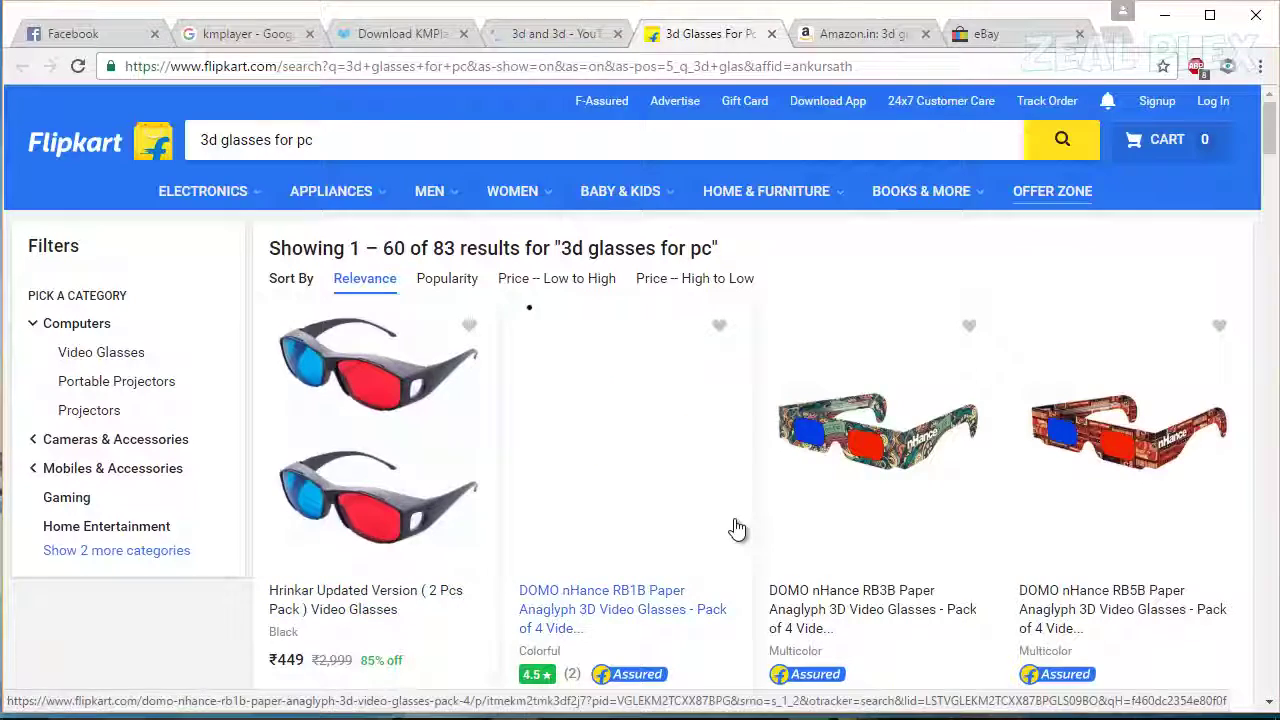
Scroll the Flipkart '3d glasses for pc' results to the ₹139 red/cyan paper anaglyph glasses.
{"action": "scroll", "coordinate": [737, 529], "scroll_direction": "down", "scroll_amount": 4}
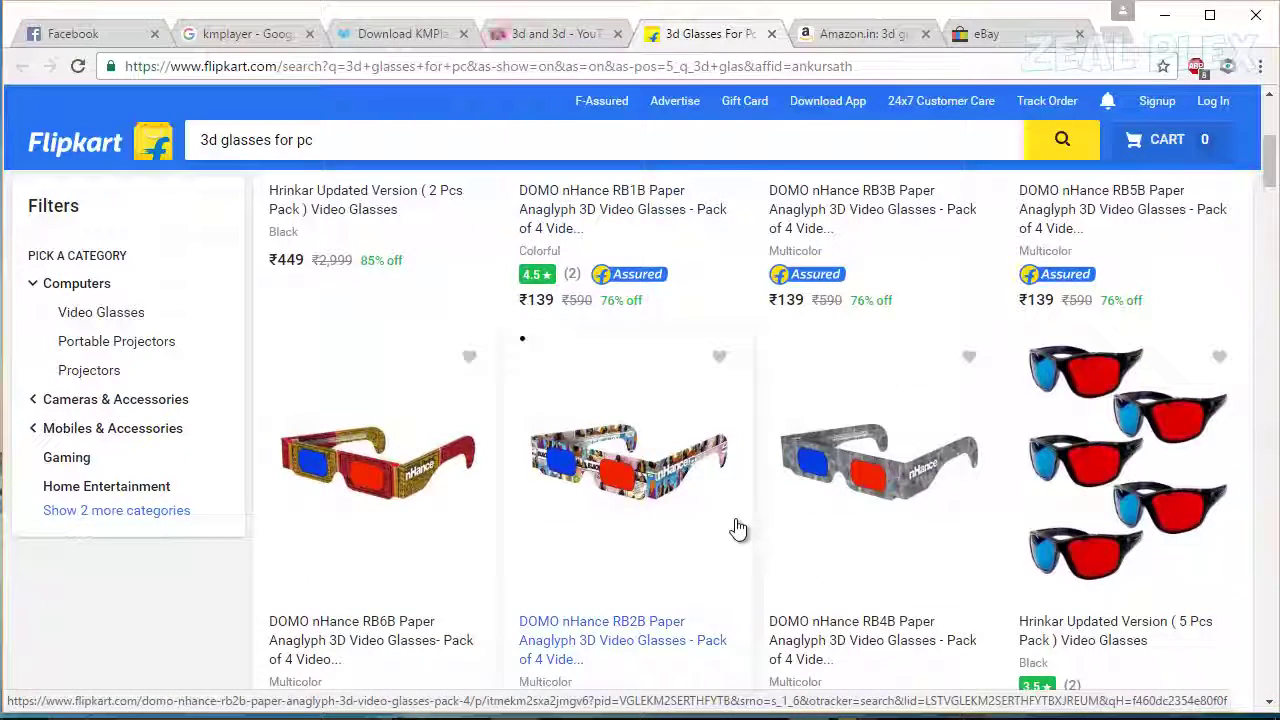